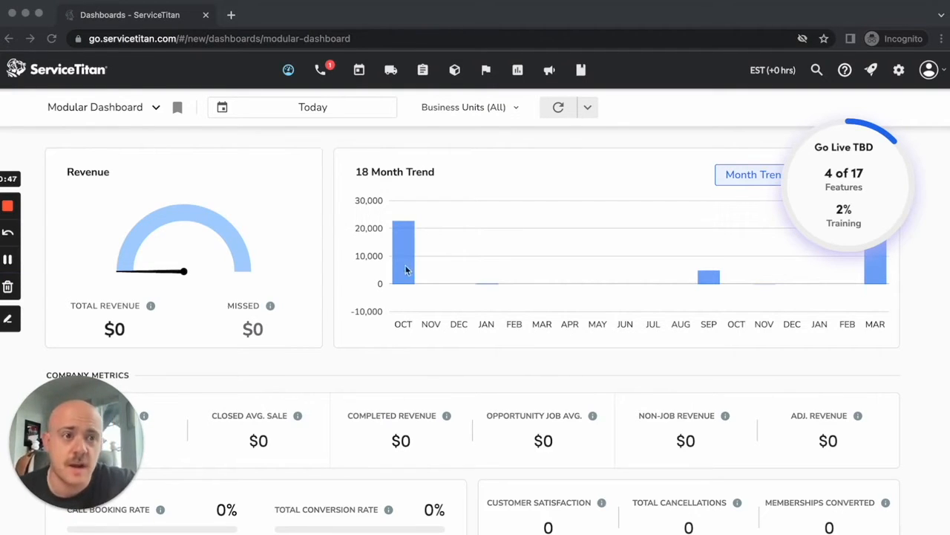
Step: Open the Call Reasons page in the settings by searching for "call reas"
click(902, 73)
click(900, 72)
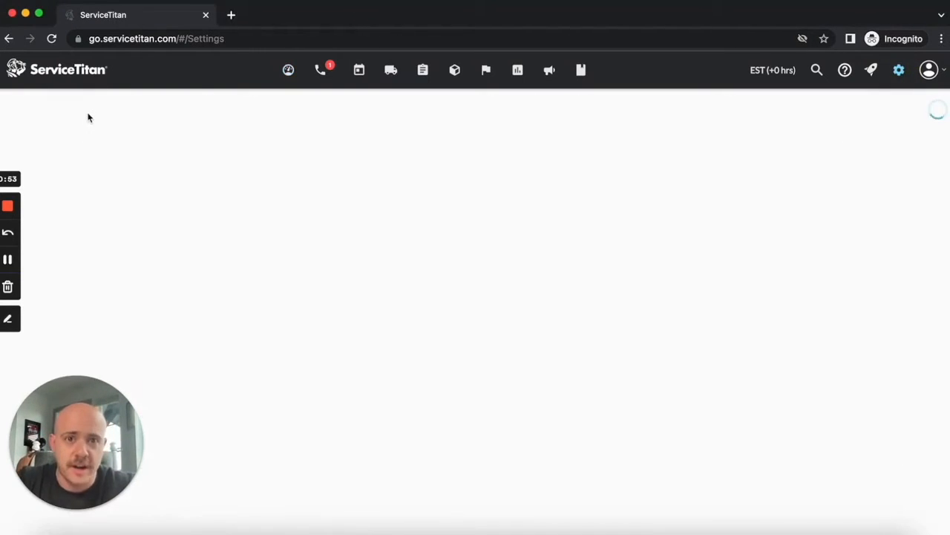
click(82, 119)
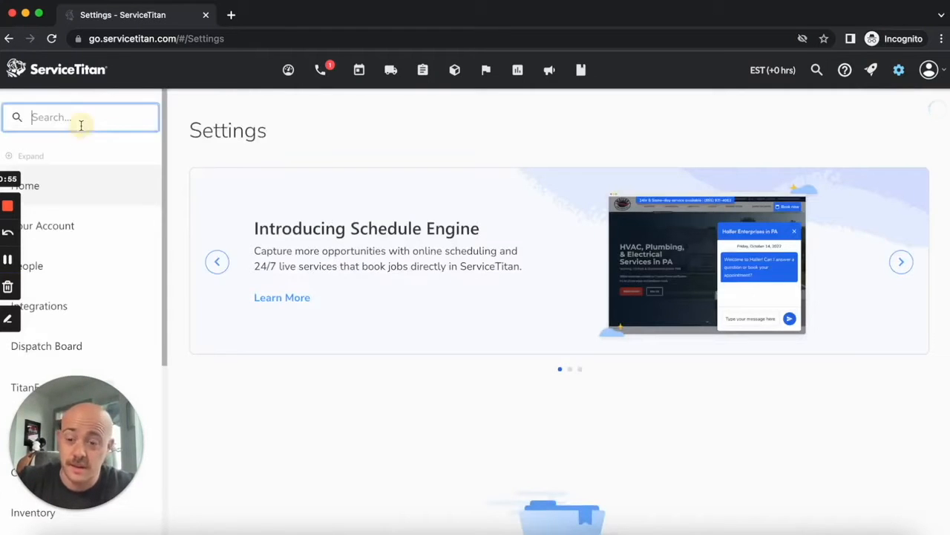
text(call reas)
click(92, 212)
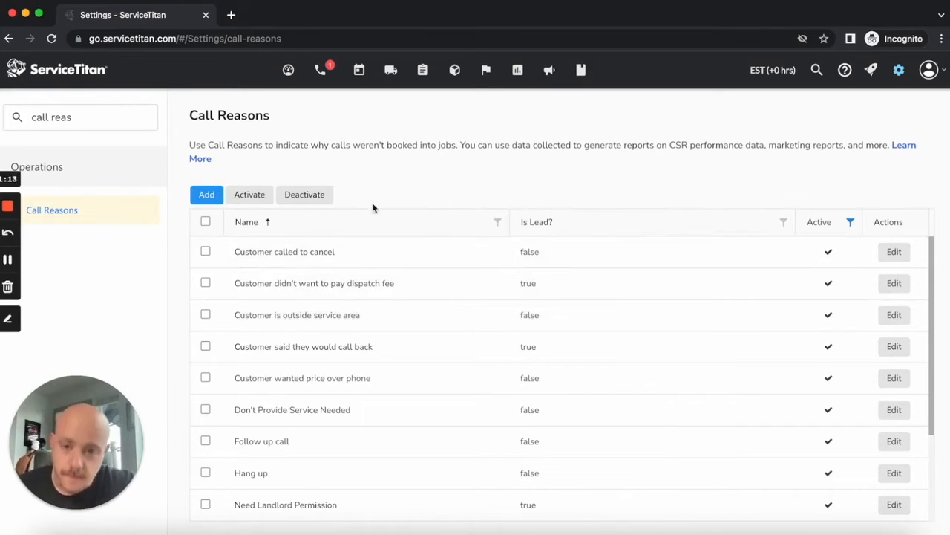
Step: Inspect the form for adding a call reason and the settings of "Customer didn't want to pay dispatch fee" without saving either
click(197, 192)
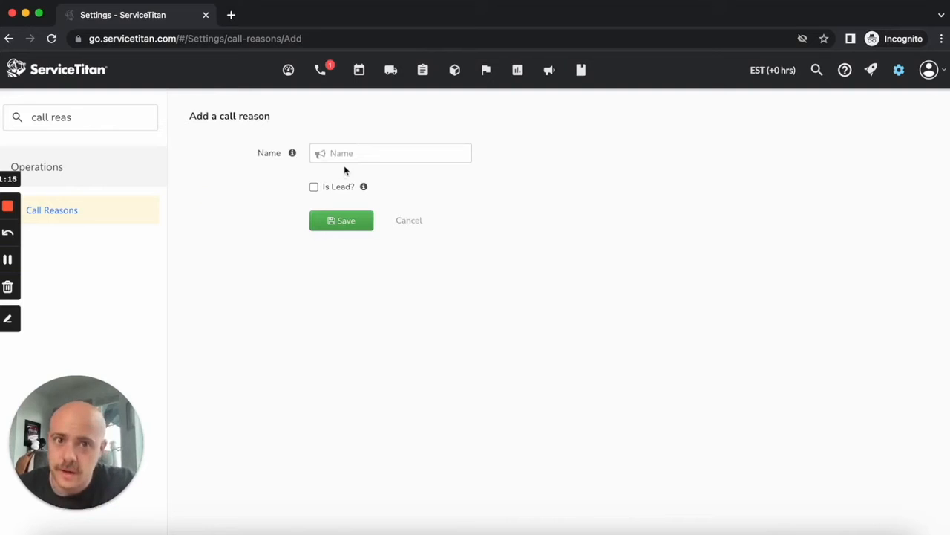
click(369, 151)
click(652, 137)
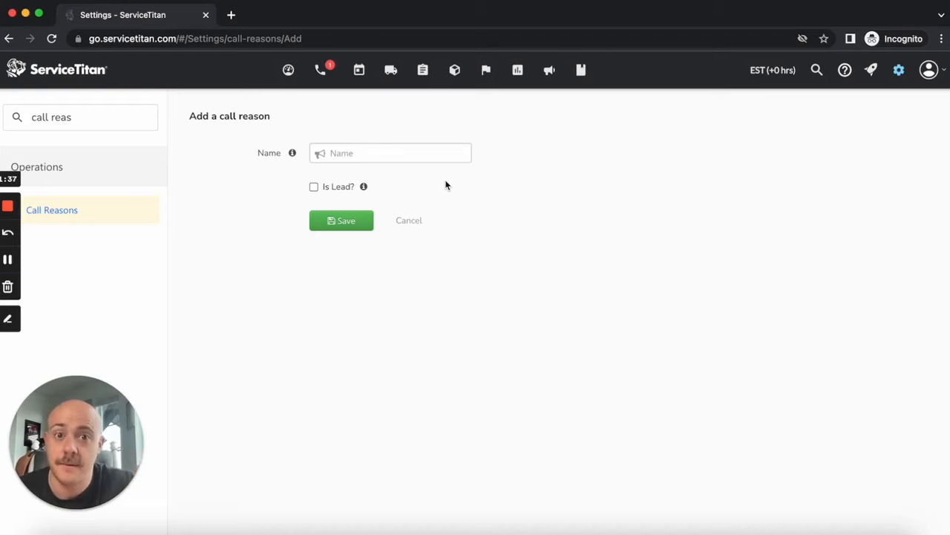
click(405, 230)
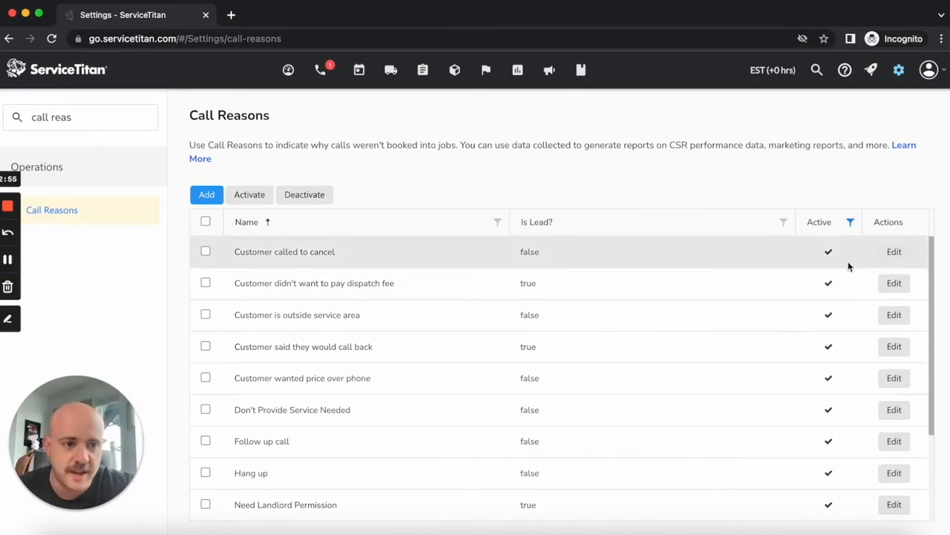
click(894, 284)
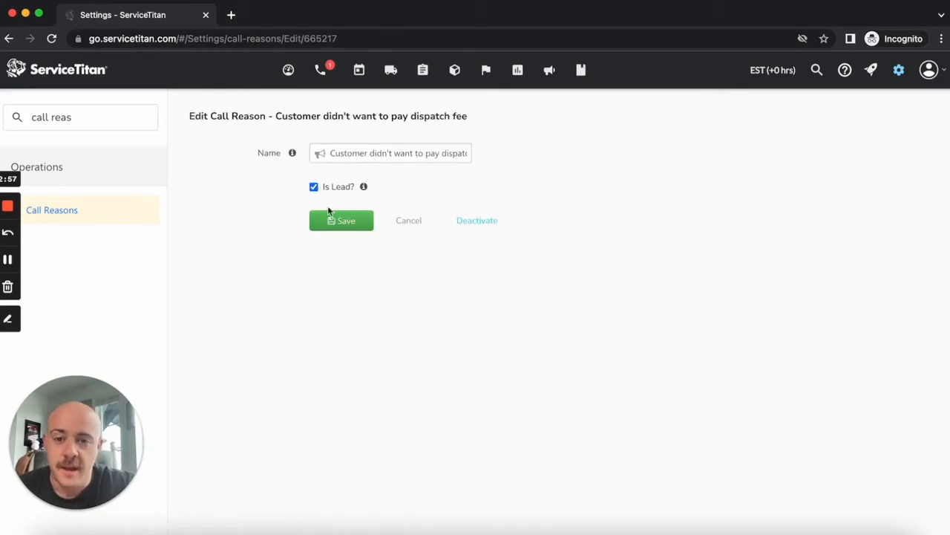
click(410, 222)
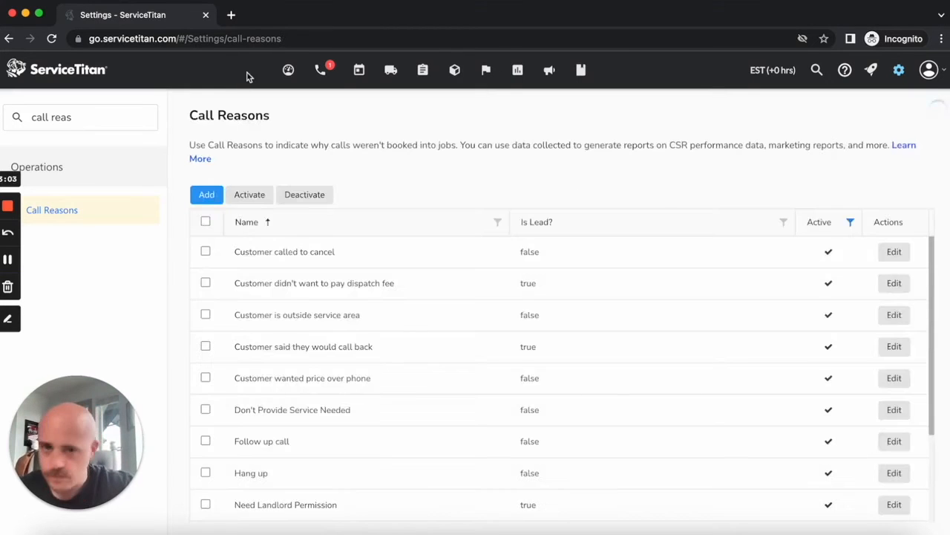
Step: Close and classify the open pipe leak call with the call reason "Customer didn't want to pay dispatch fee"
click(332, 74)
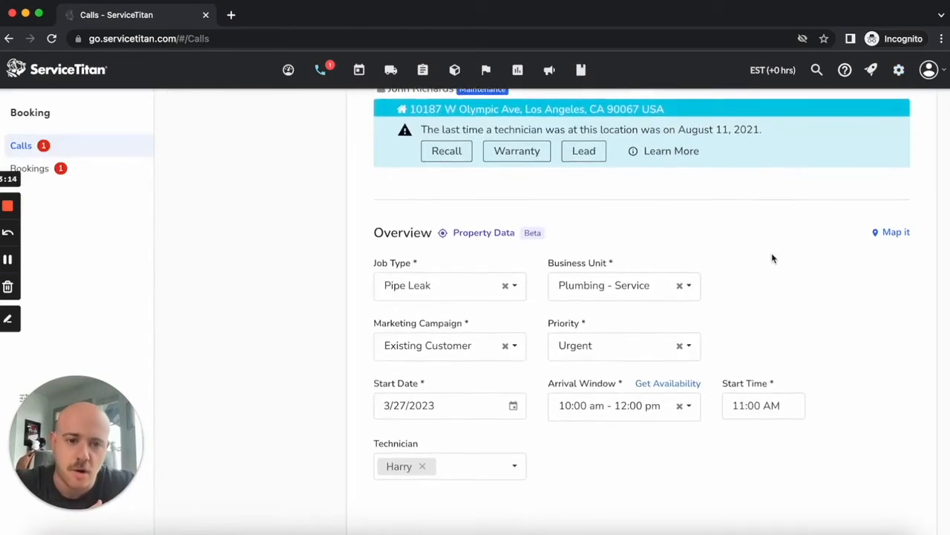
scroll(771, 252, down, 3)
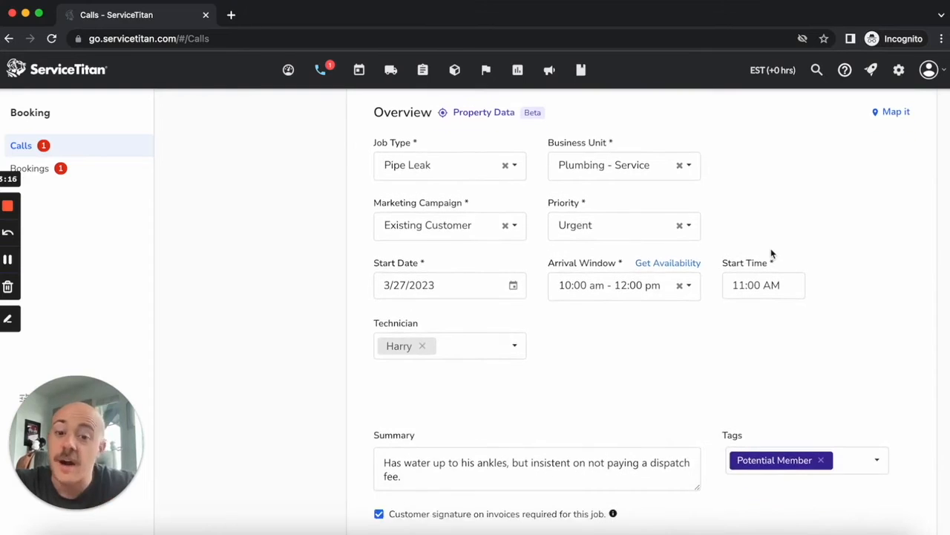
scroll(771, 254, down, 2)
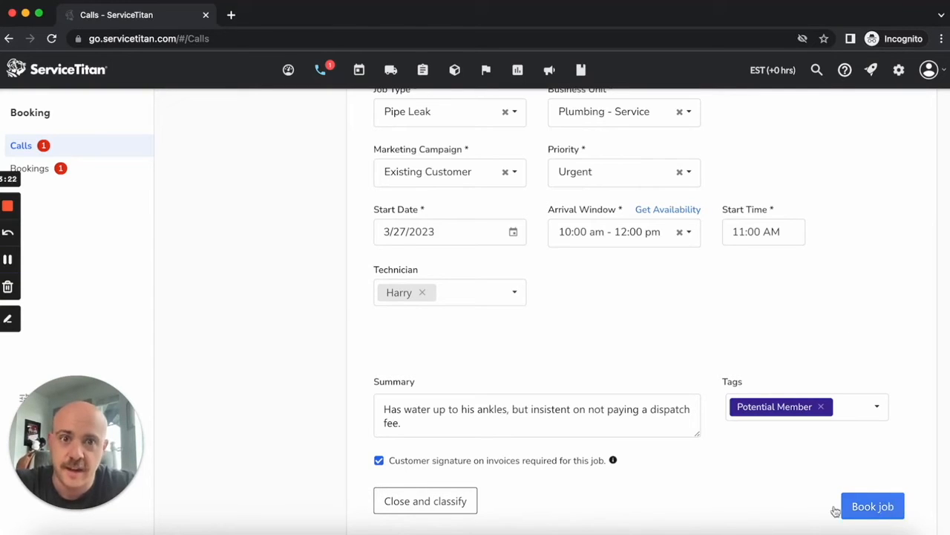
click(408, 510)
click(539, 210)
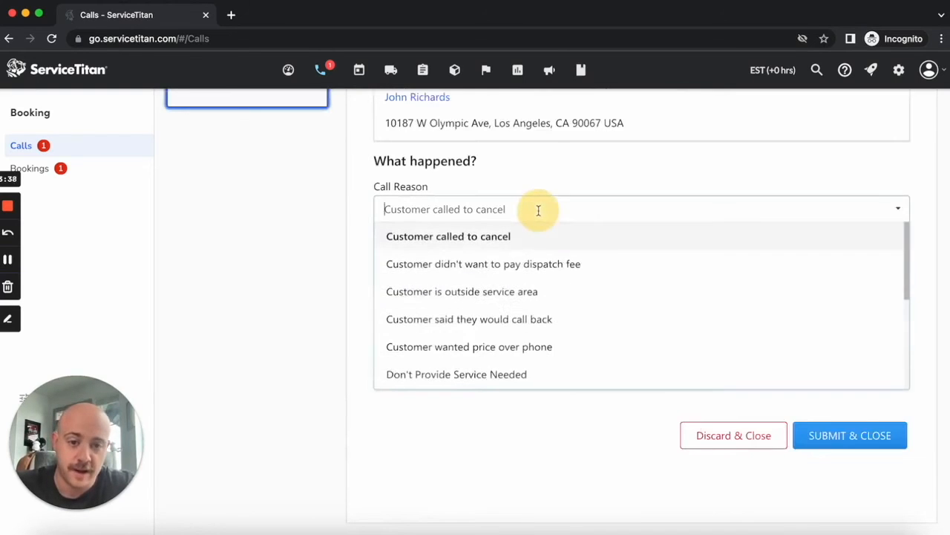
click(492, 261)
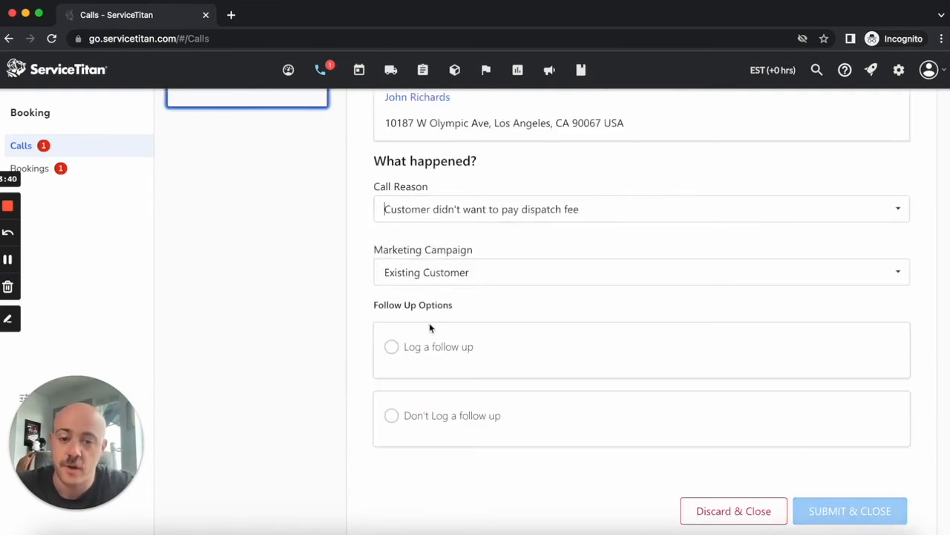
Step: Choose to log a follow up for the call and set its start date to 3/27/2023
click(399, 354)
scroll(679, 325, down, 3)
click(481, 234)
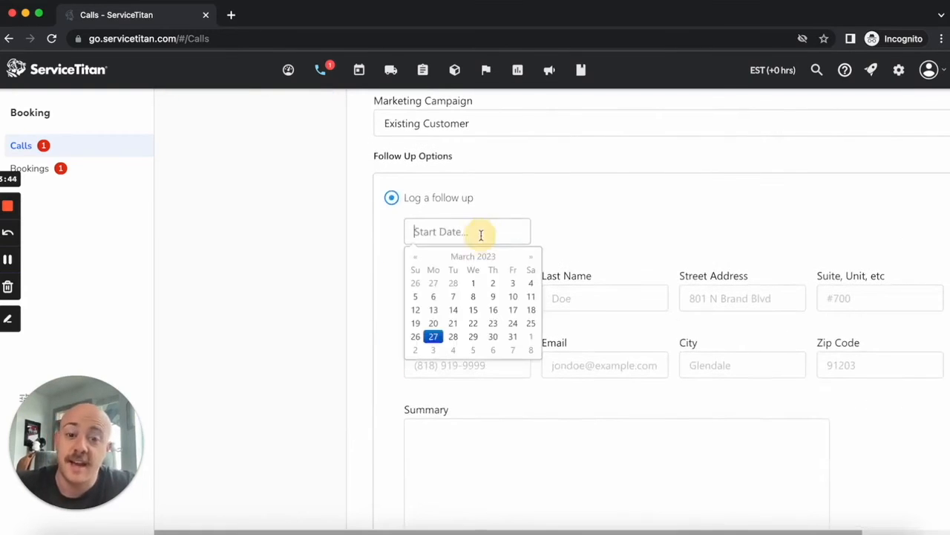
click(434, 338)
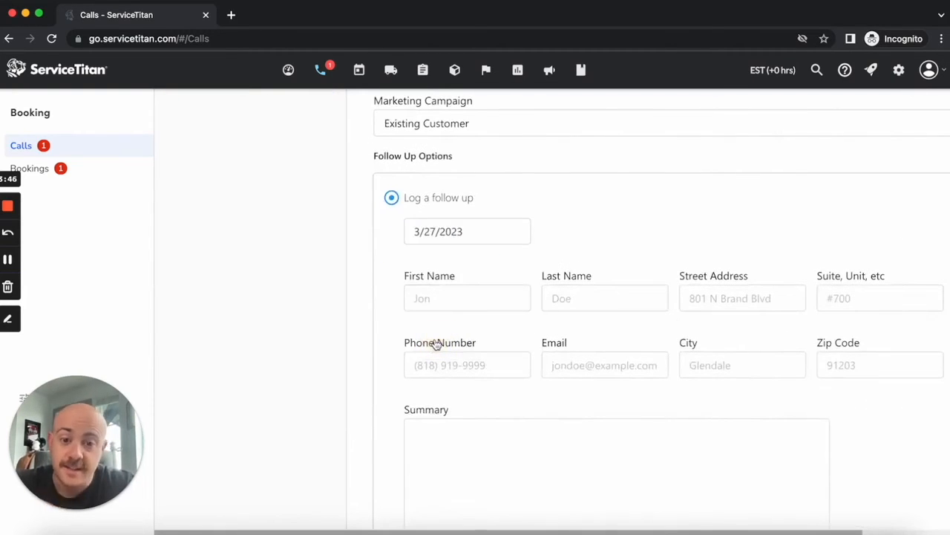
Step: Enter the contact's first and last name in the follow-up details and submit and close the call
click(450, 301)
click(608, 297)
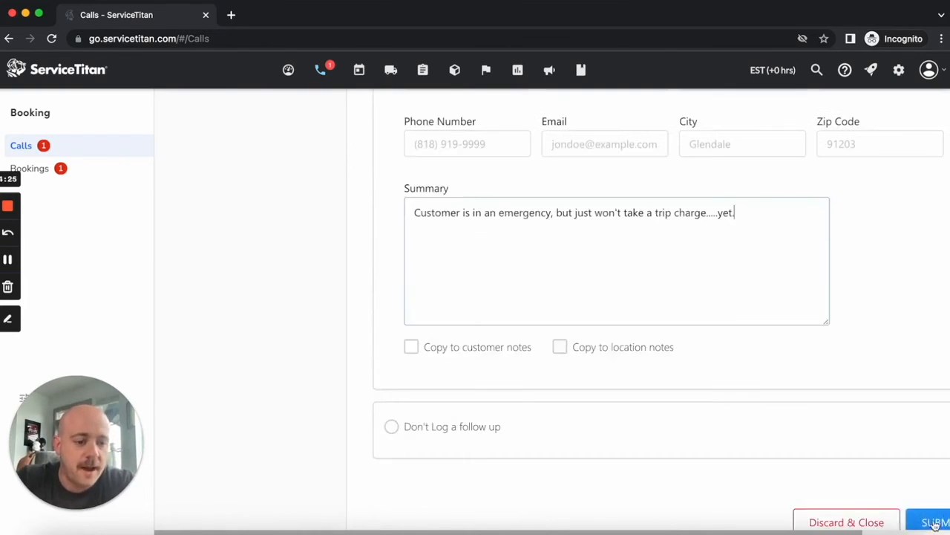
click(930, 521)
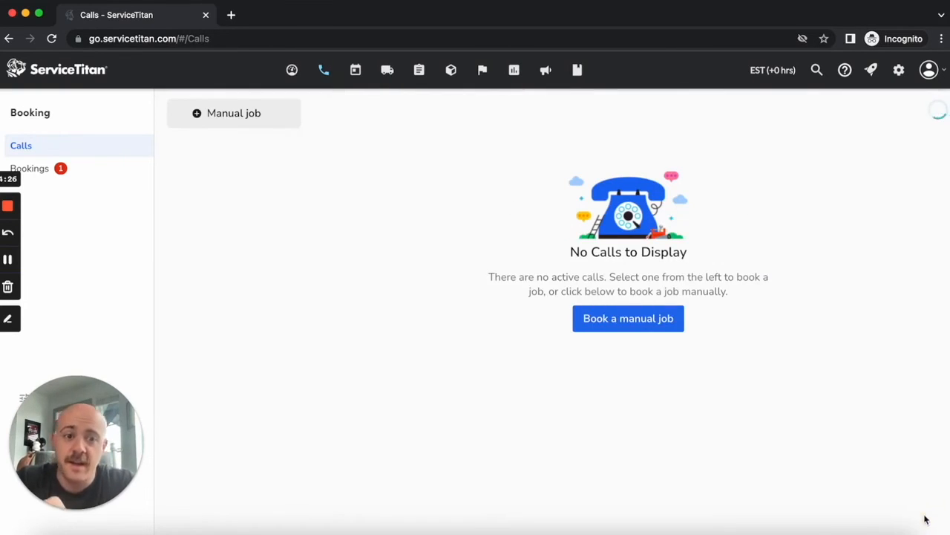
Step: Review the follow-up leads list and open the lead with the Pipe Leak job type
click(482, 71)
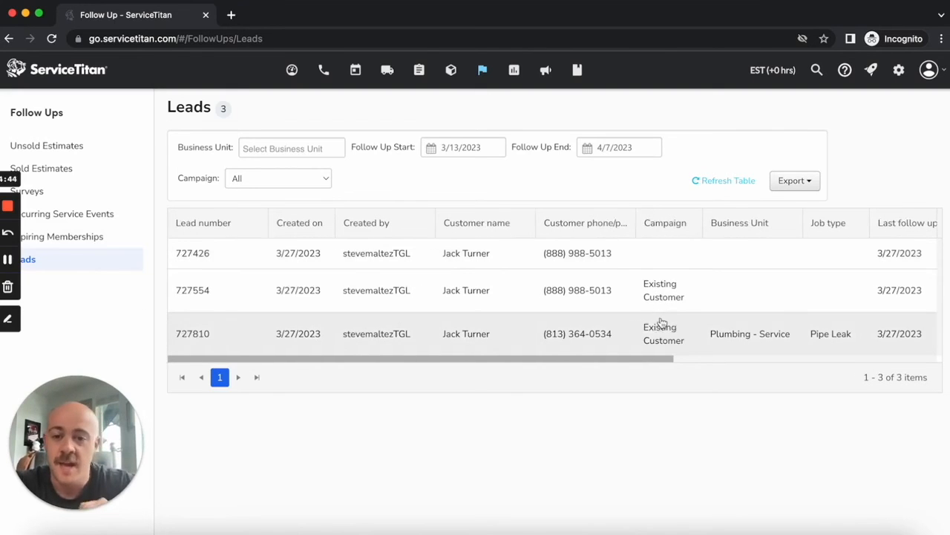
scroll(490, 256, right, 10)
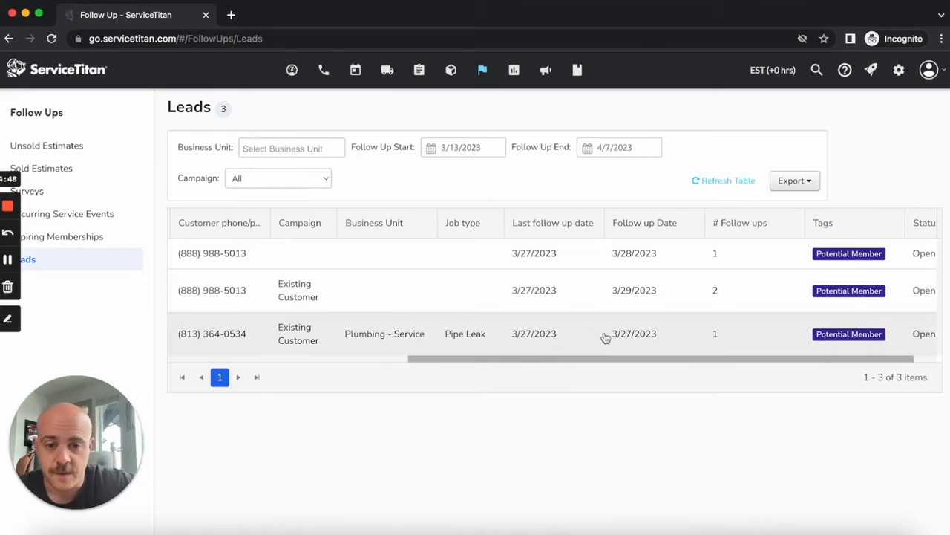
scroll(431, 334, right, 1)
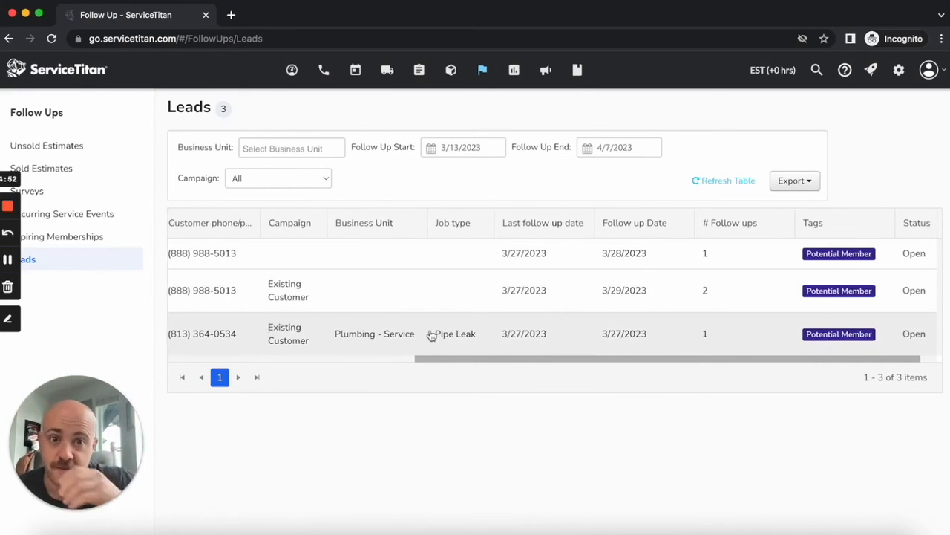
scroll(432, 335, right, 2)
click(427, 335)
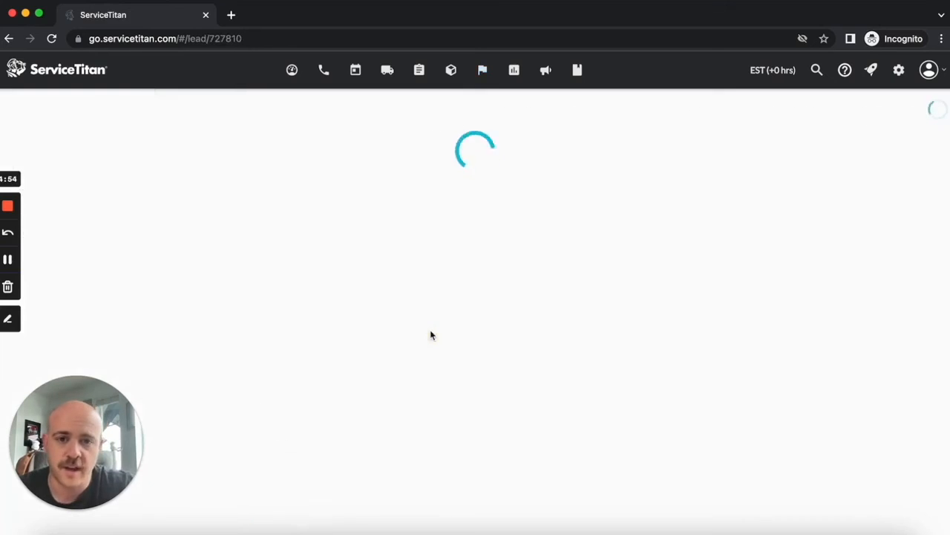
Step: Add the follow-up note "Unreached" to the lead and save it
scroll(683, 188, down, 4)
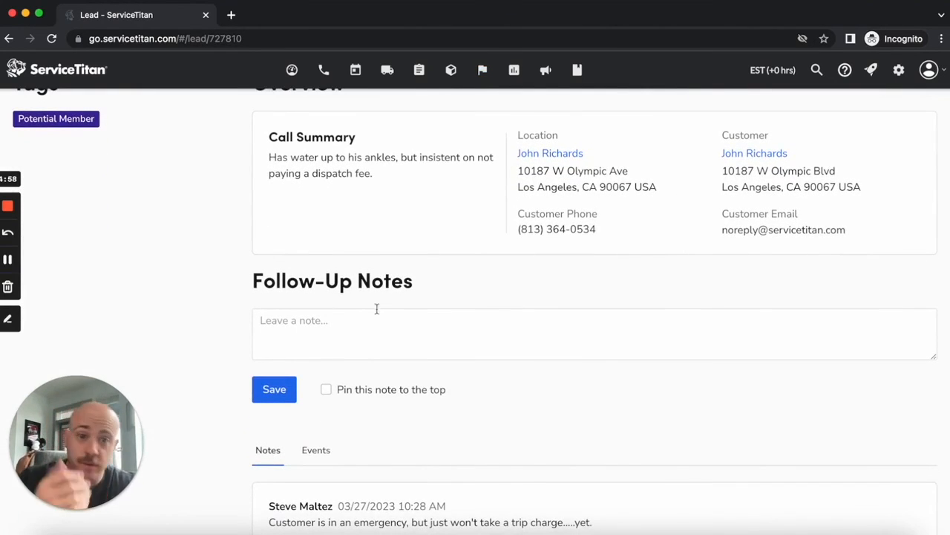
click(355, 353)
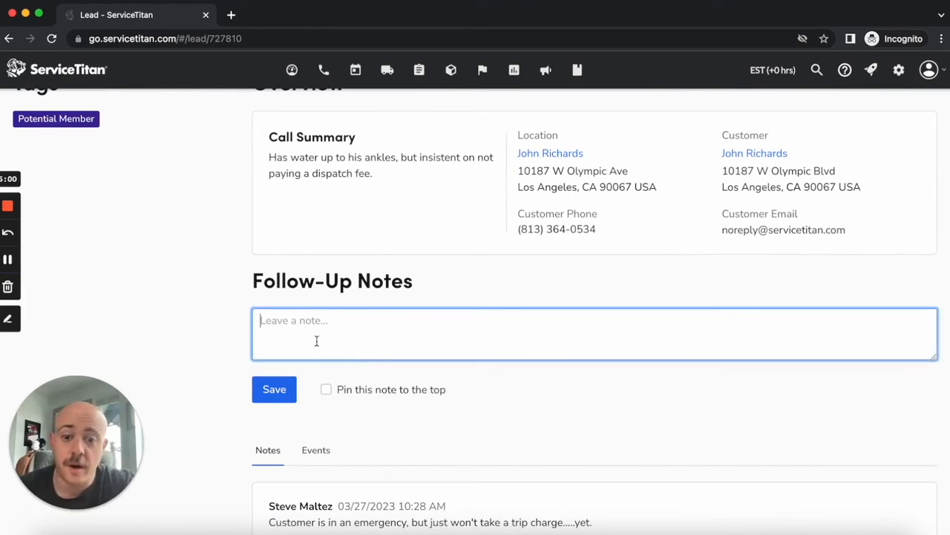
text(Unreached)
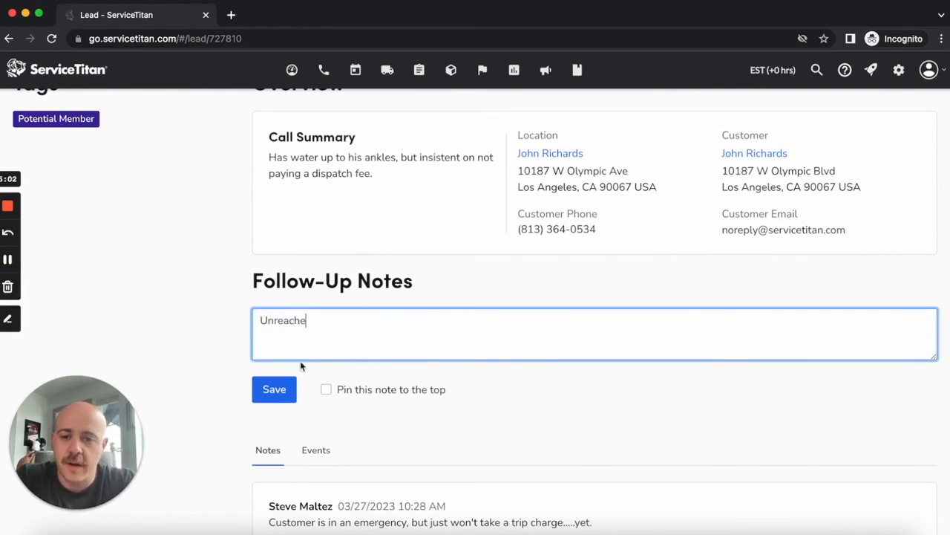
click(271, 392)
Step: Examine the lead's follow-up scheduling choices and the custom date option without saving a date
scroll(575, 381, up, 4)
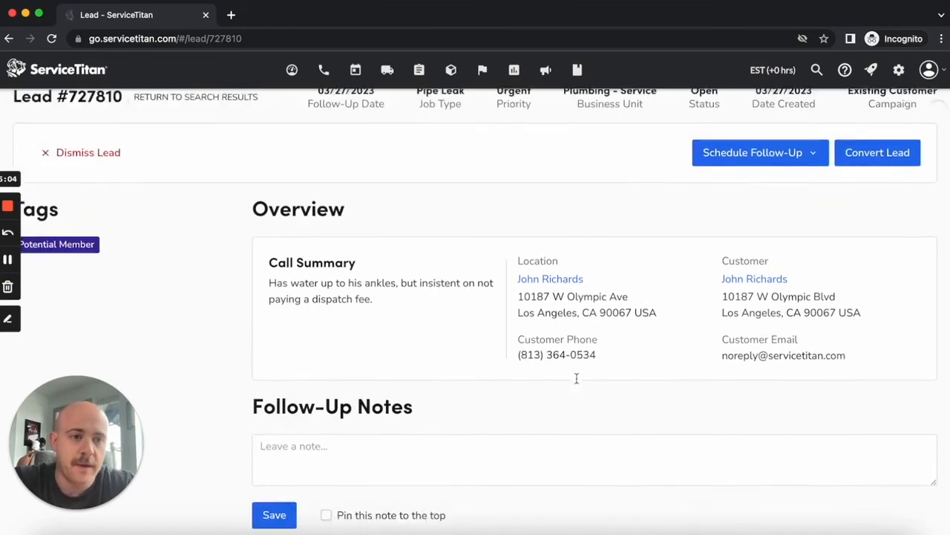
click(769, 175)
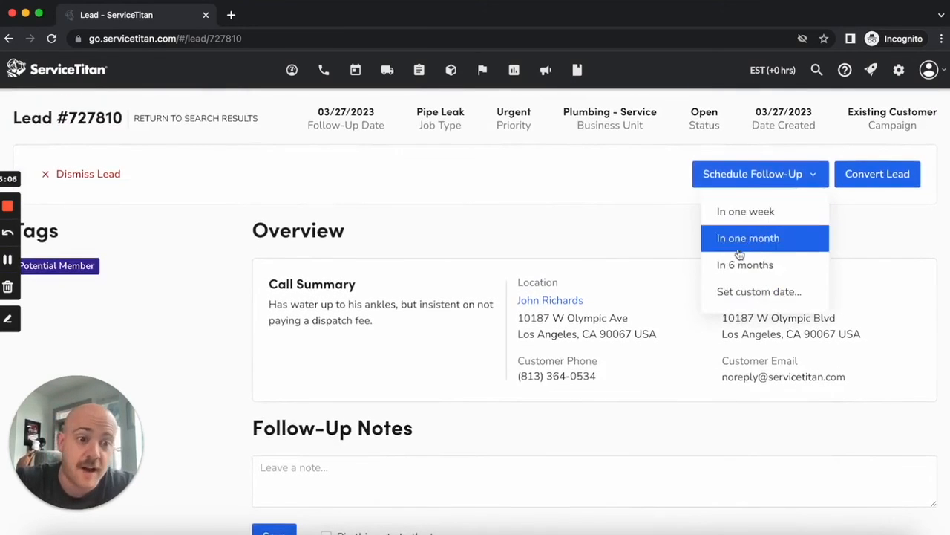
click(769, 293)
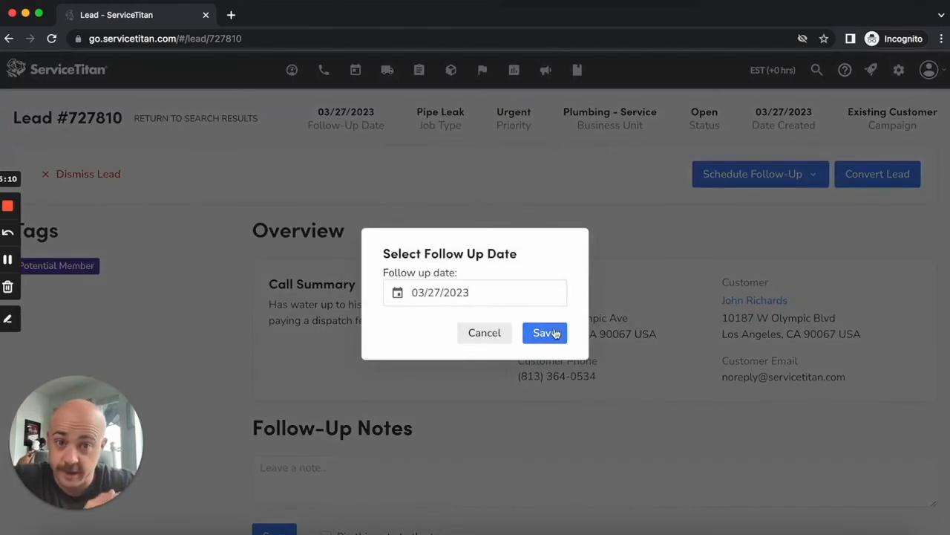
click(486, 338)
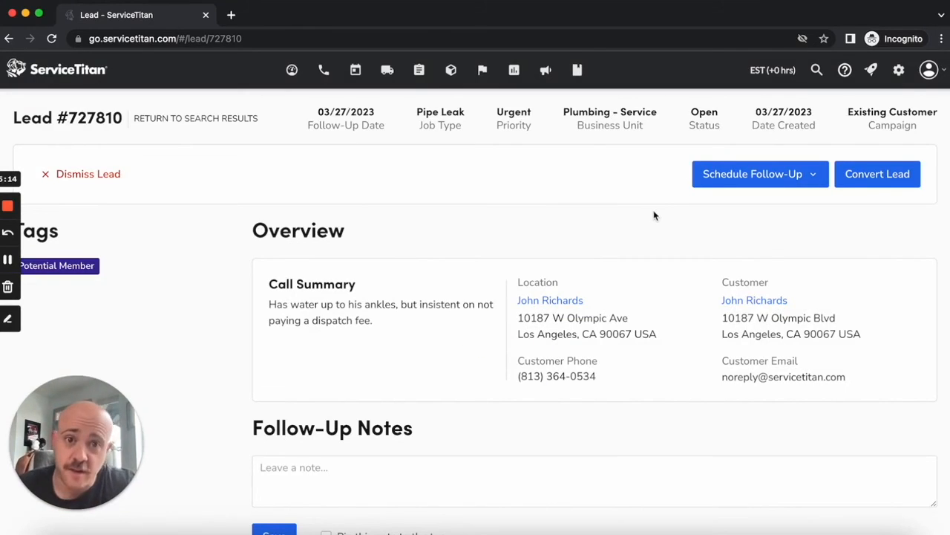
Step: Convert the lead, continue to the call booking form, and review its job details
click(875, 178)
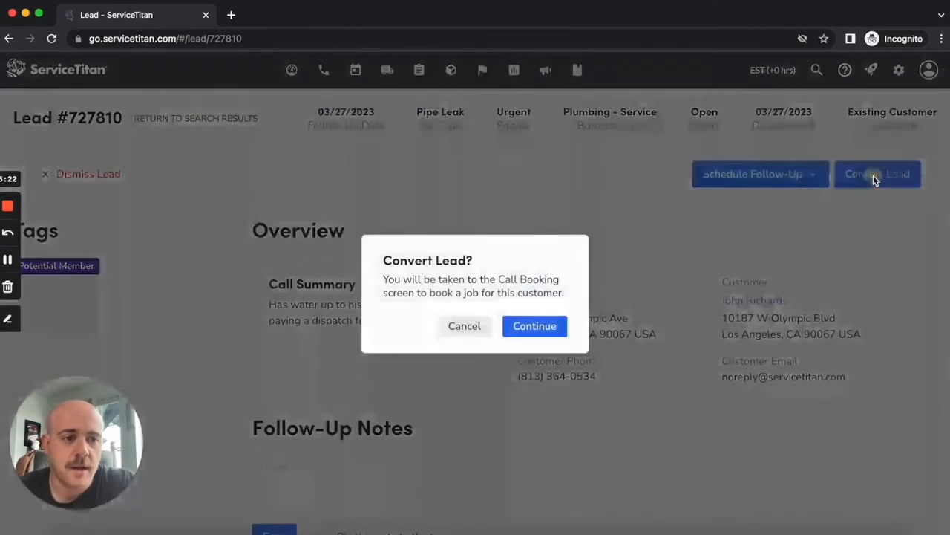
click(549, 332)
scroll(550, 334, down, 1)
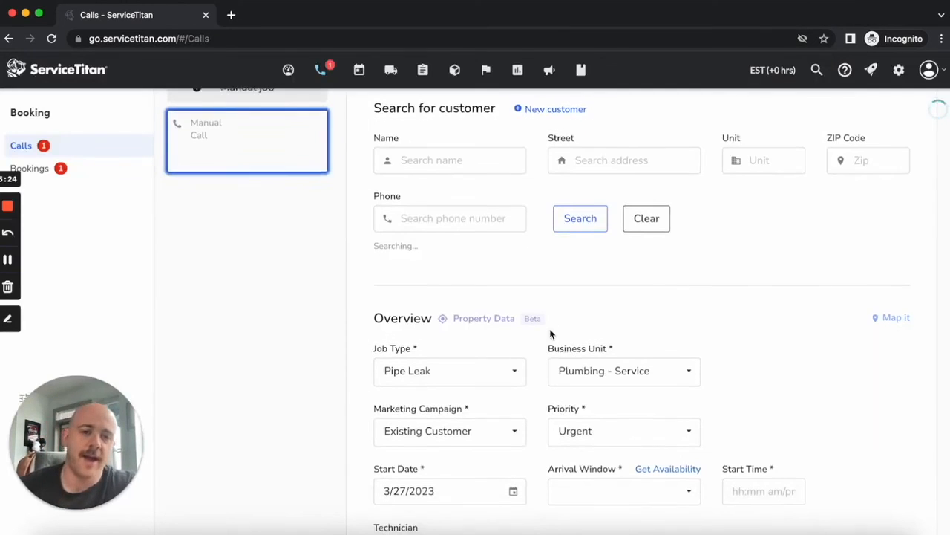
scroll(551, 334, down, 4)
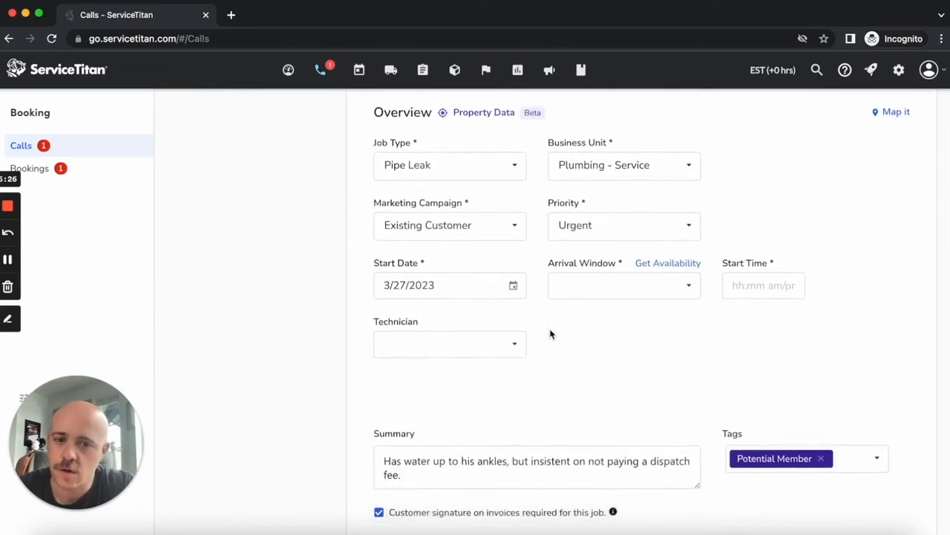